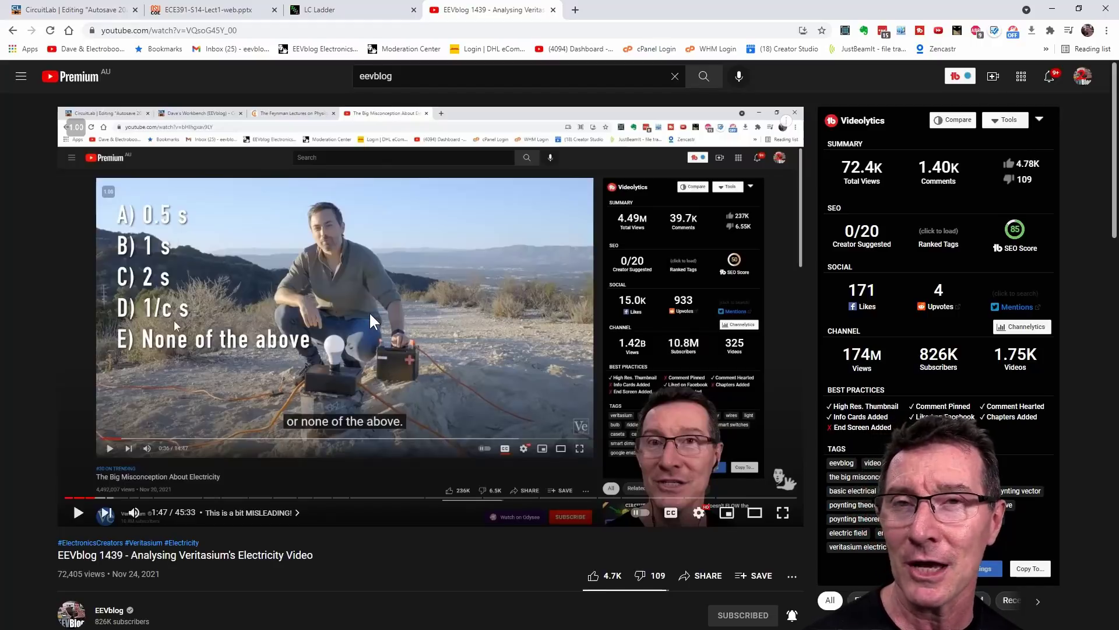
Step: Glance at the CircuitLab schematic, then jump the EEVblog video back to 0:49
{"action": "left_click", "coordinate": [82, 11]}
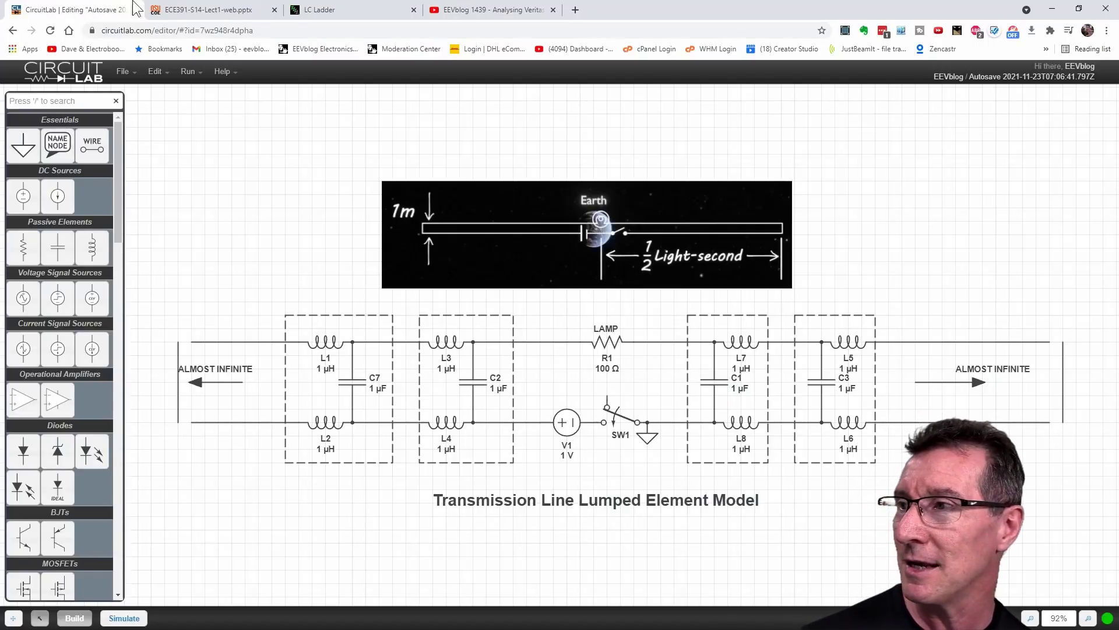
{"action": "left_click", "coordinate": [506, 10]}
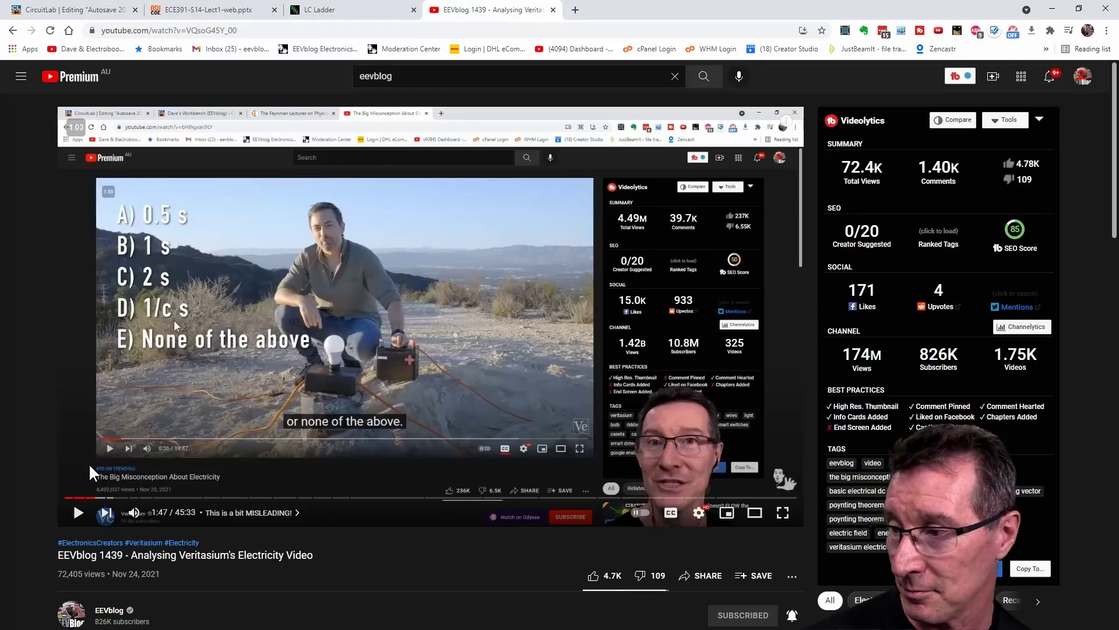
{"action": "left_click", "coordinate": [79, 499]}
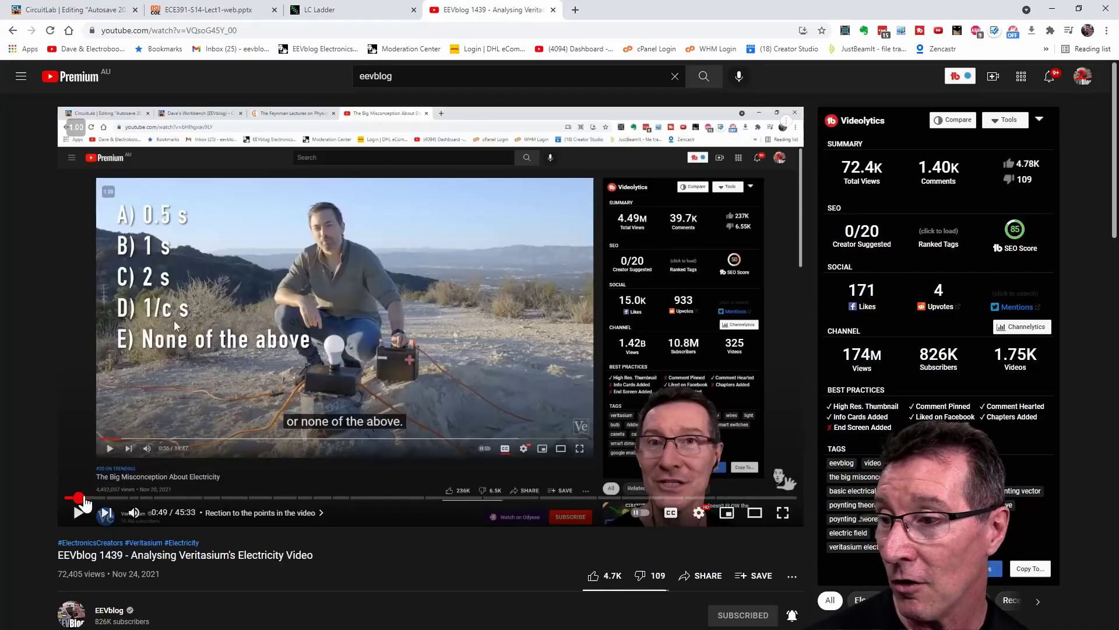
{"action": "left_click", "coordinate": [46, 9]}
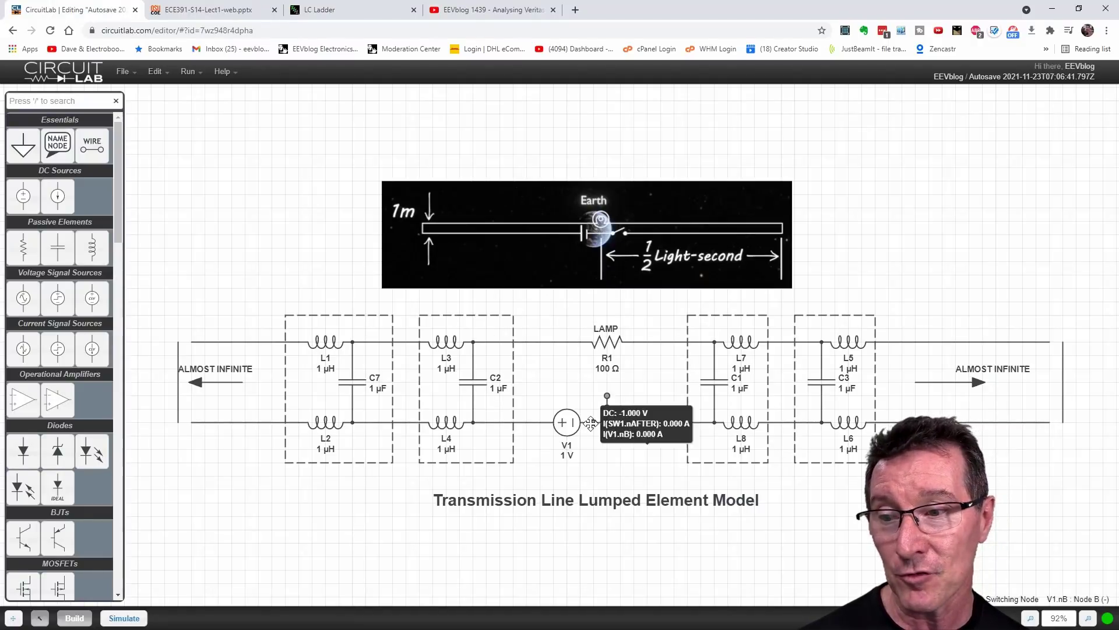
{"action": "mouse_move", "coordinate": [567, 421]}
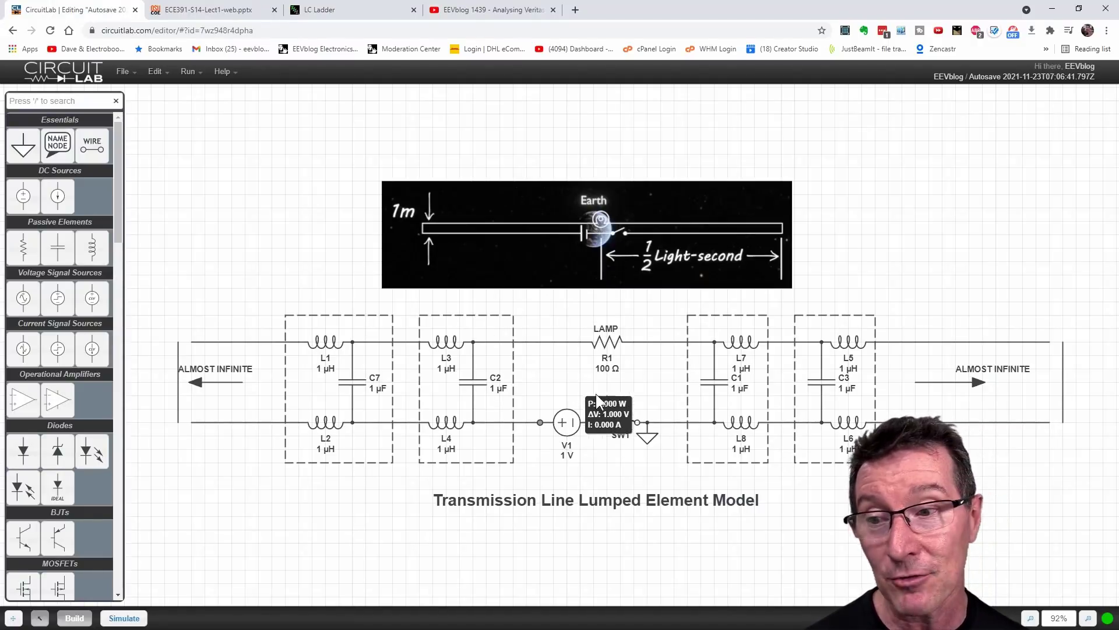
{"action": "mouse_move", "coordinate": [612, 341]}
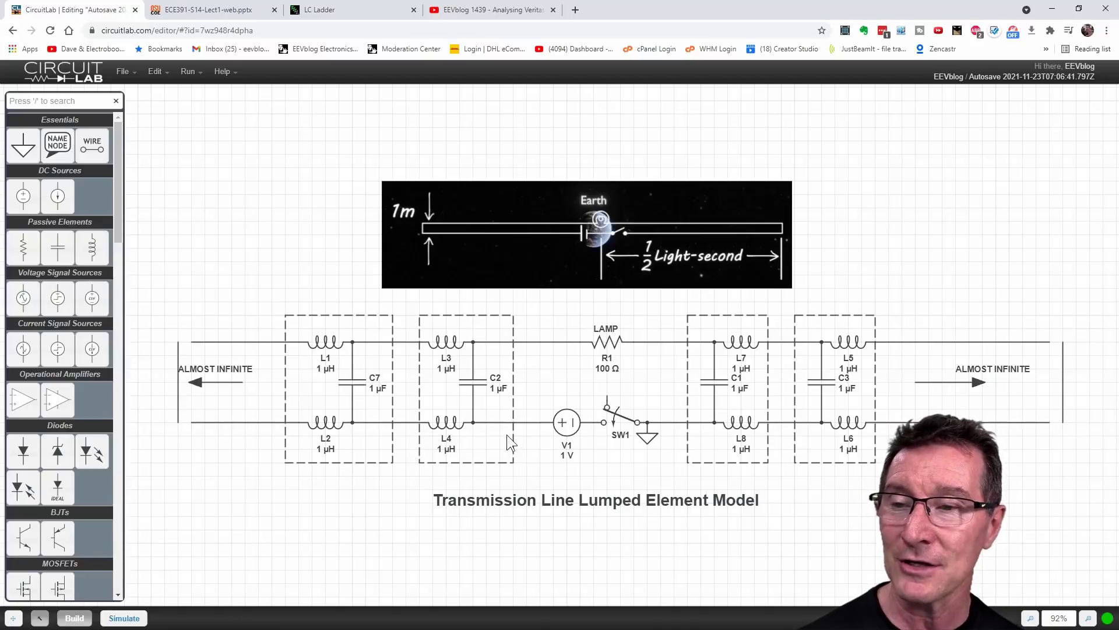
{"action": "mouse_move", "coordinate": [473, 340]}
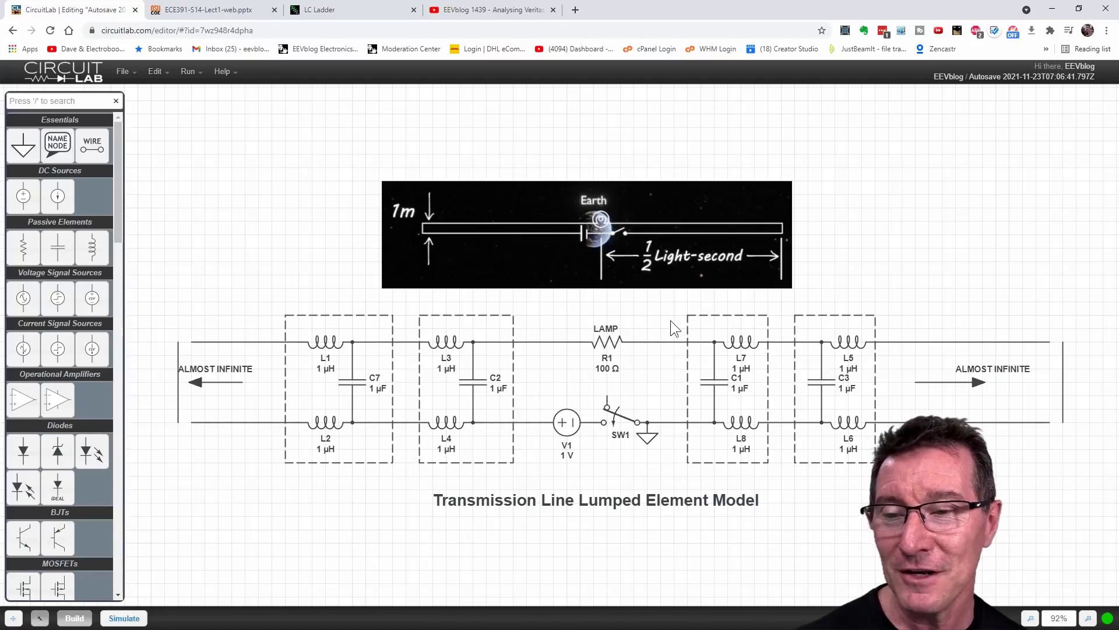
{"action": "mouse_move", "coordinate": [666, 342]}
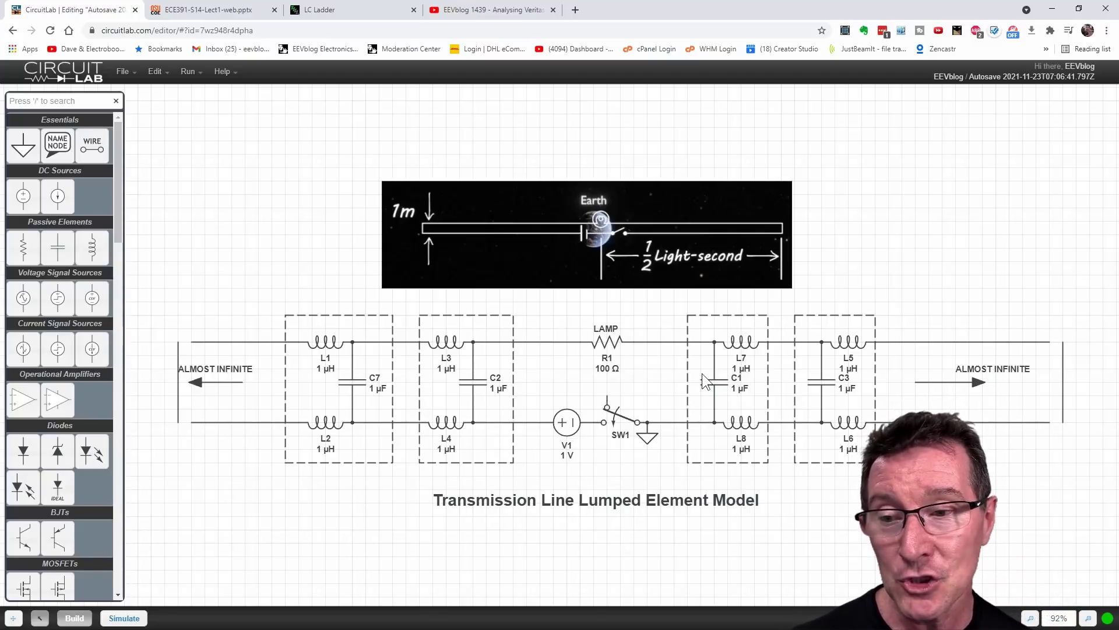
{"action": "mouse_move", "coordinate": [649, 421]}
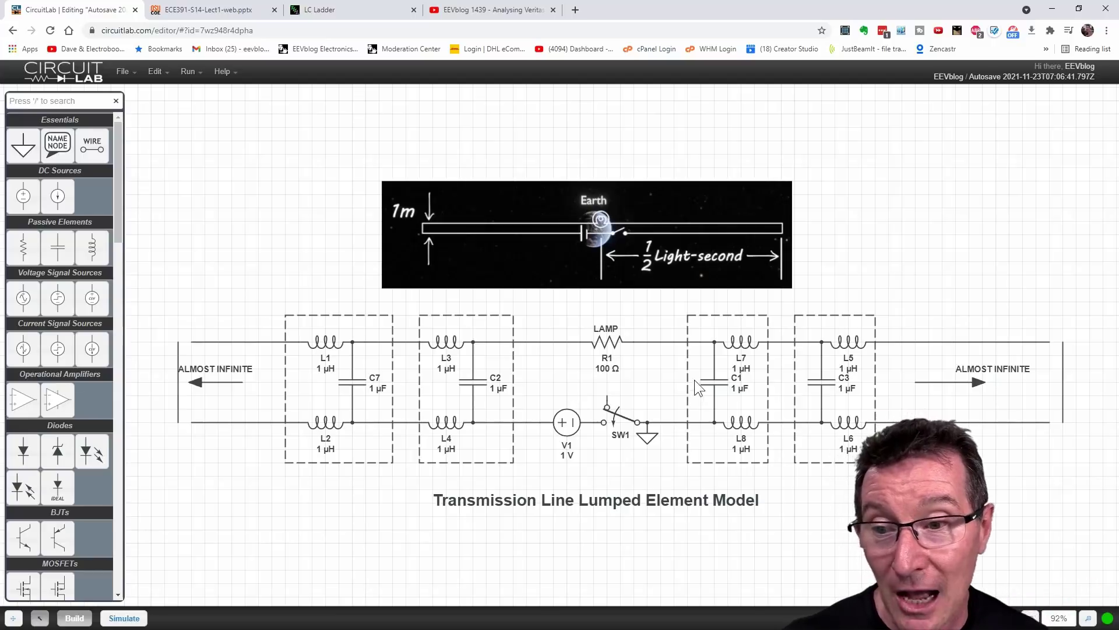
{"action": "mouse_move", "coordinate": [713, 380]}
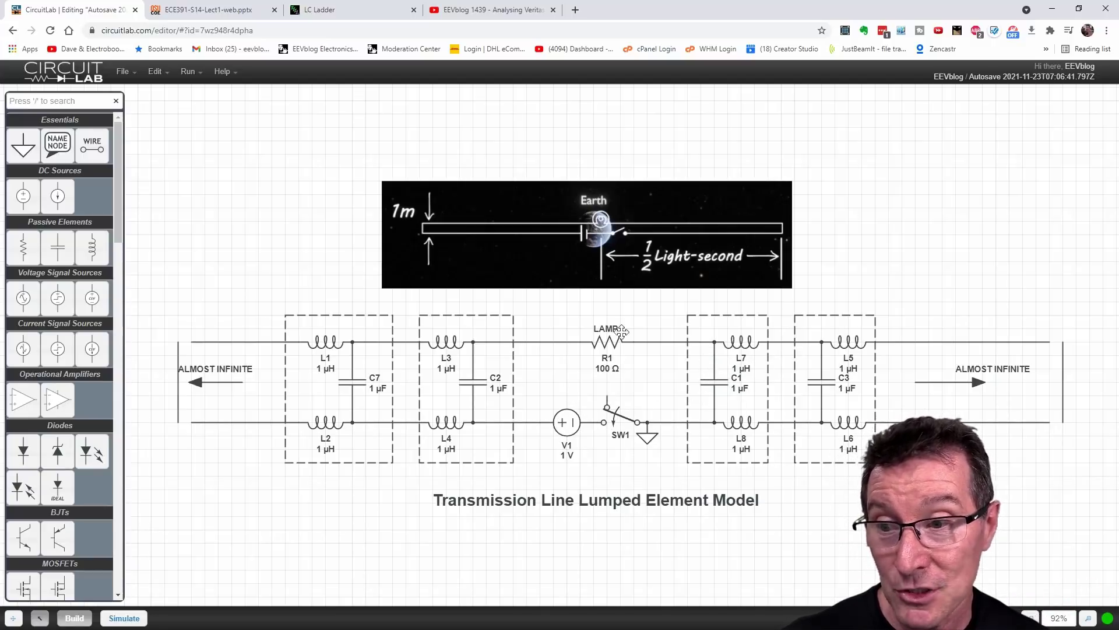
{"action": "mouse_move", "coordinate": [605, 368]}
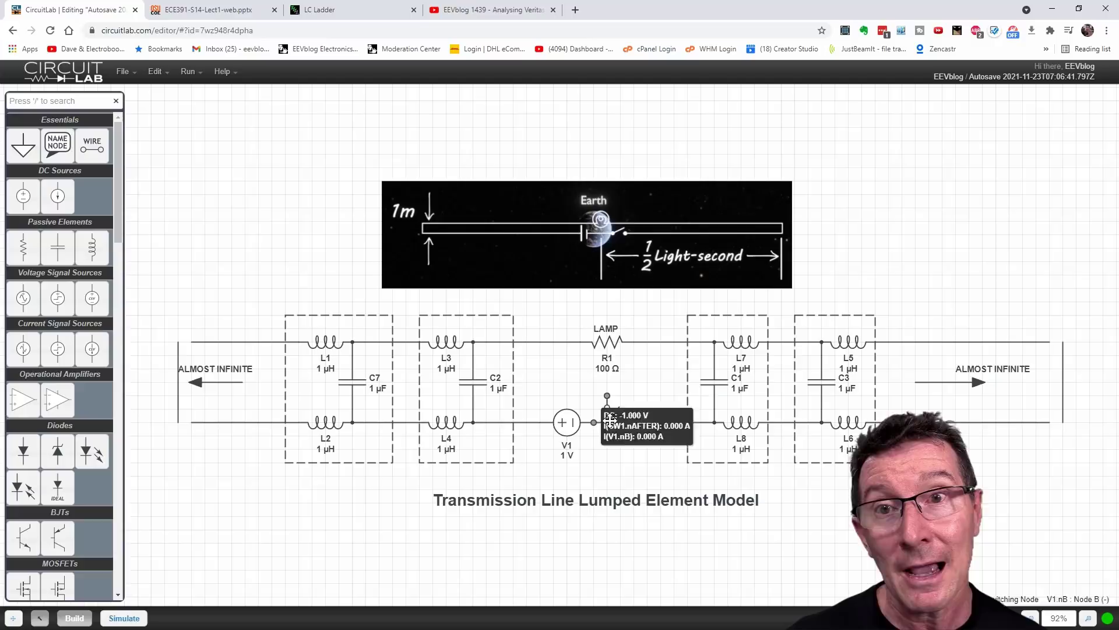
{"action": "mouse_move", "coordinate": [602, 346]}
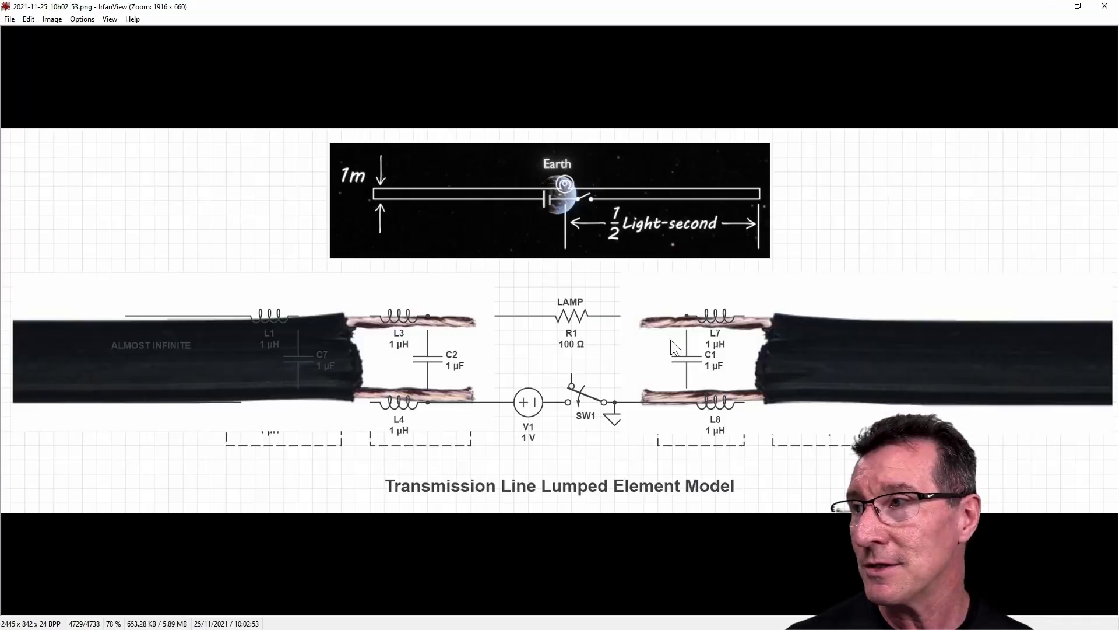
Step: Dismiss the cable-overlay image and bring up the ECE391 'Model for Transmission Line' slide
{"action": "left_click", "coordinate": [1052, 6]}
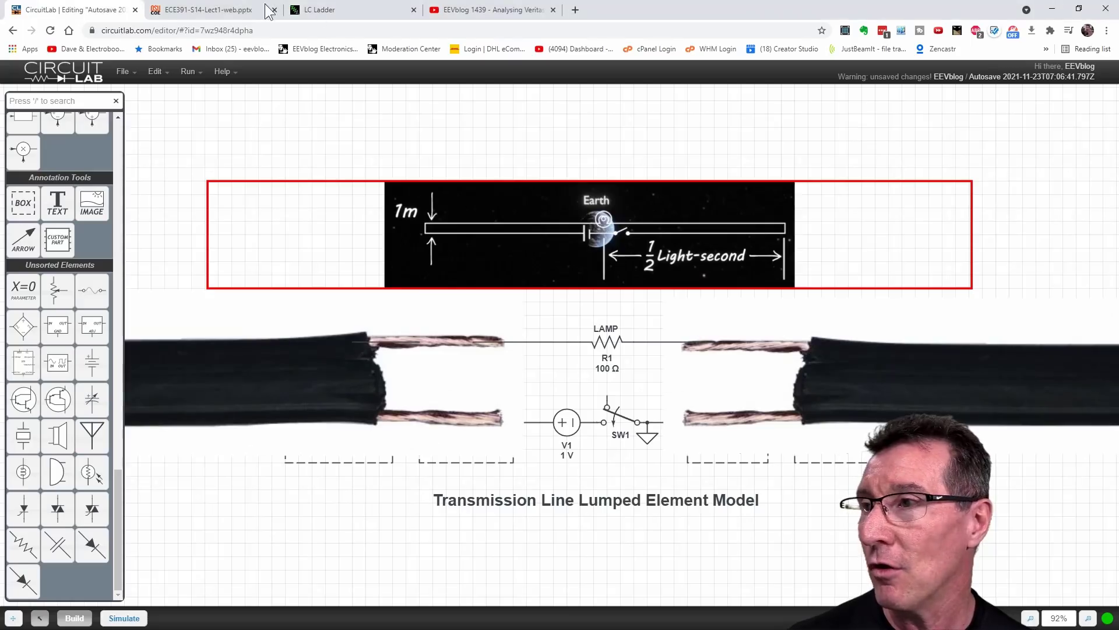
{"action": "left_click", "coordinate": [233, 10]}
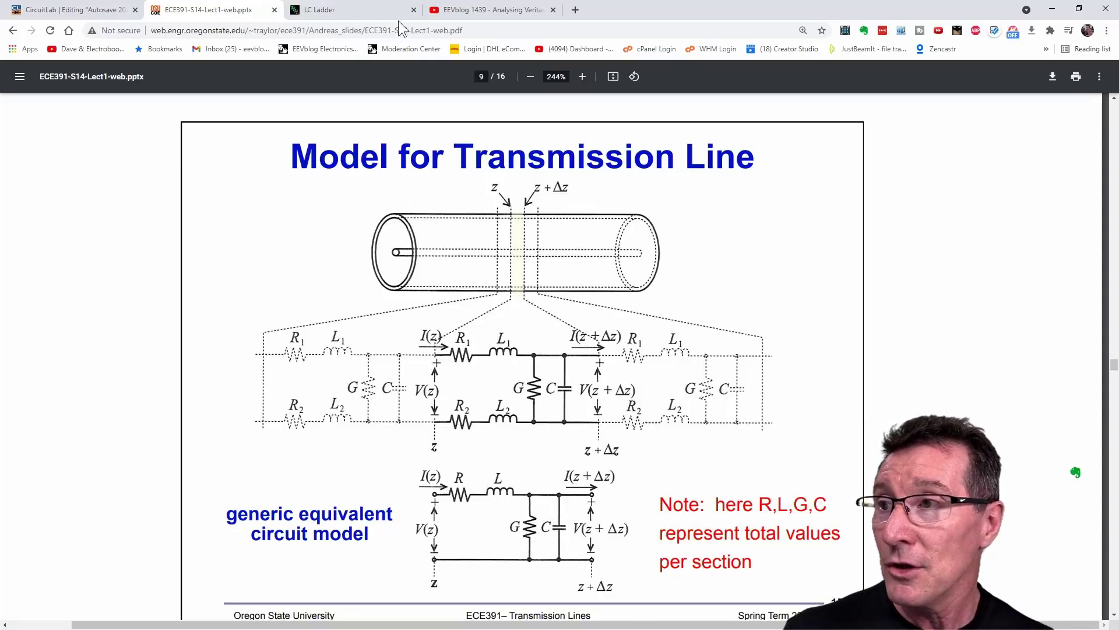
Step: Switch to Falstad's LC Ladder simulation page
{"action": "left_click", "coordinate": [355, 13]}
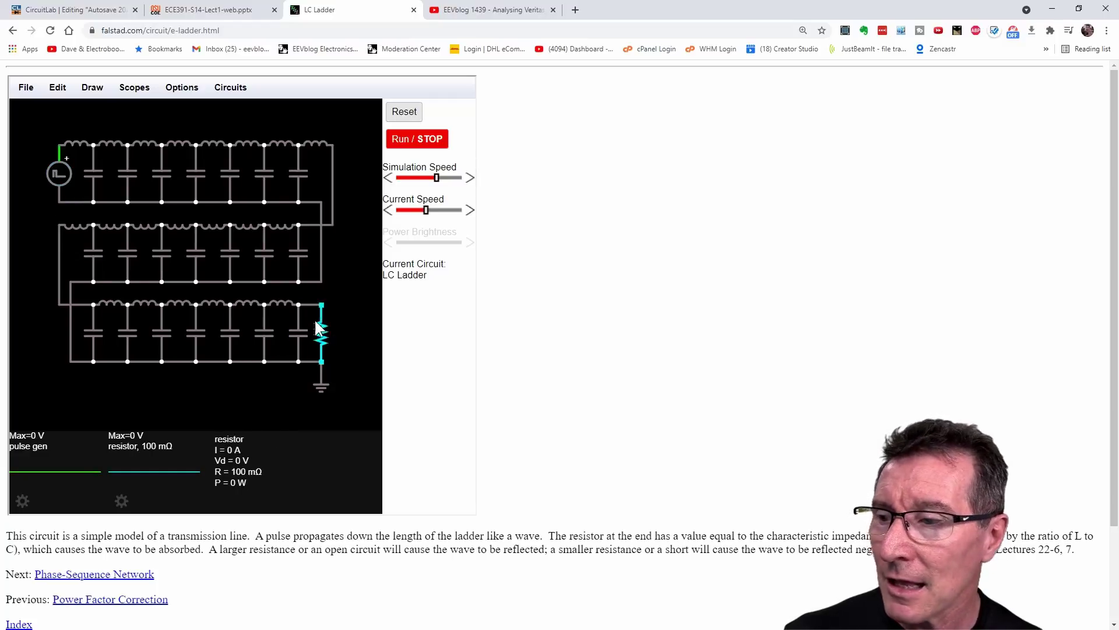
Step: Return to the CircuitLab schematic with the Earth diagram and cable photos
{"action": "left_click", "coordinate": [76, 8]}
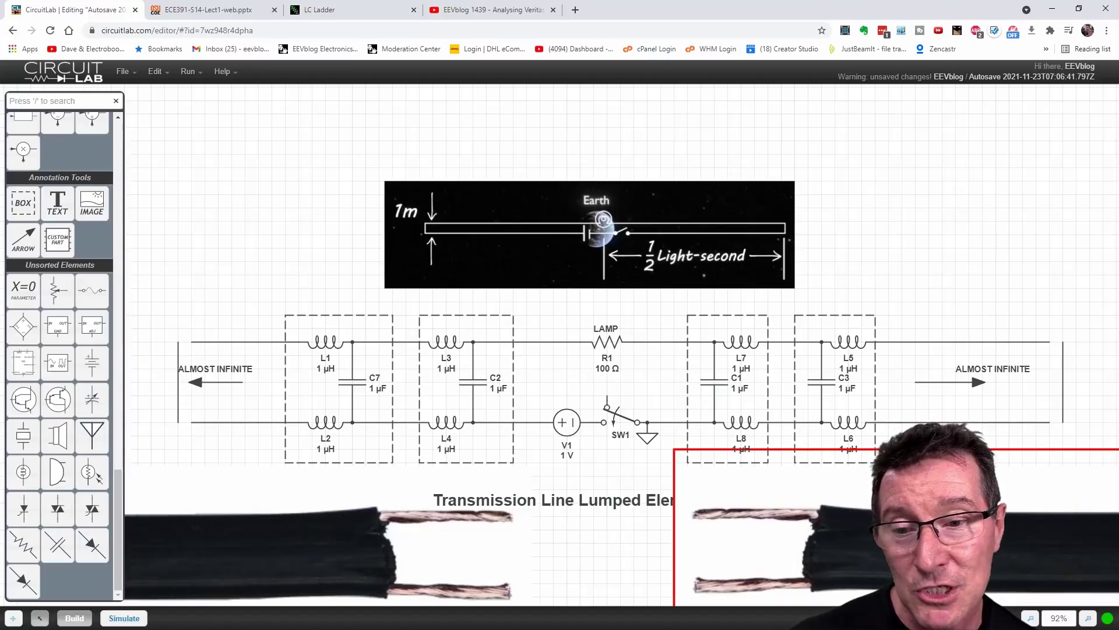
Step: Reposition the two cable photos around the ladder, then switch to the LC Ladder simulation
{"action": "left_click_drag", "start_coordinate": [910, 463], "coordinate": [925, 304]}
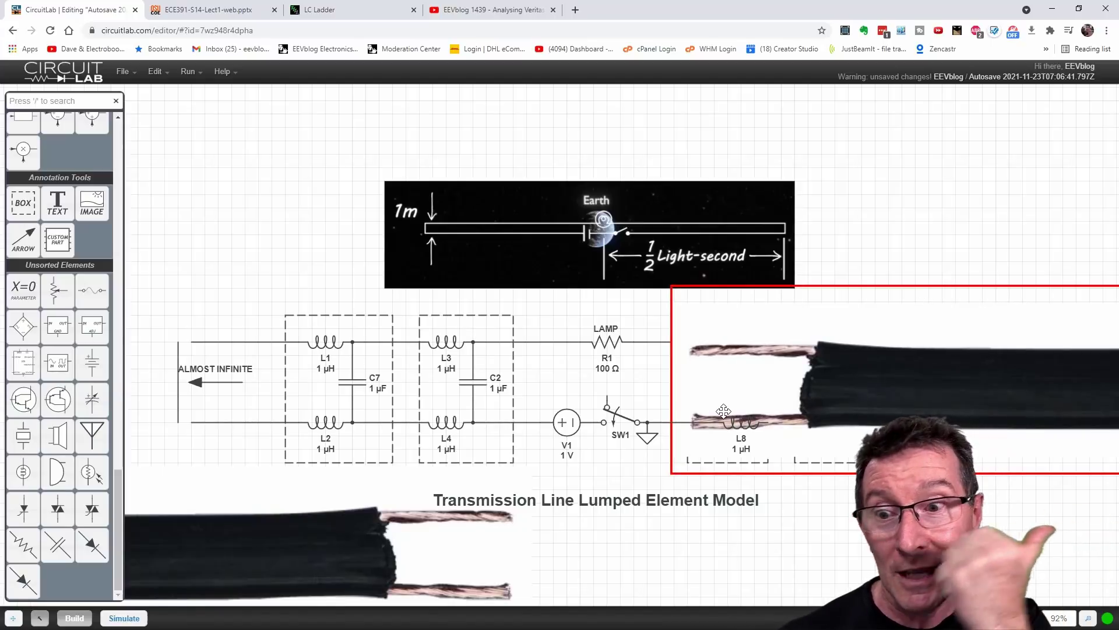
{"action": "left_click_drag", "start_coordinate": [314, 523], "coordinate": [316, 368]}
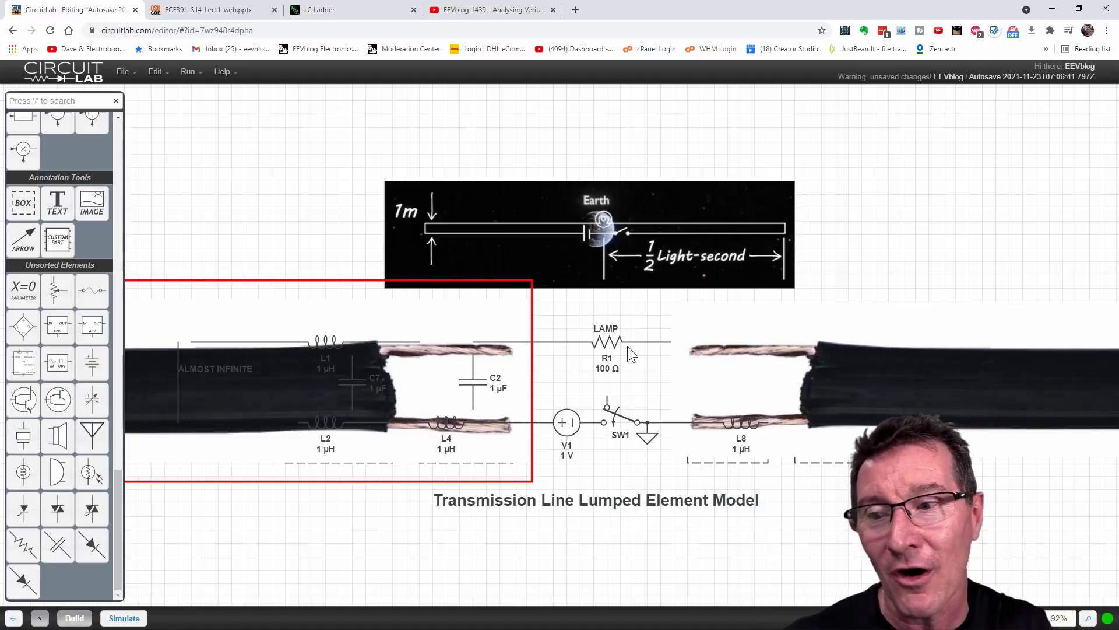
{"action": "left_click_drag", "start_coordinate": [771, 304], "coordinate": [770, 473]}
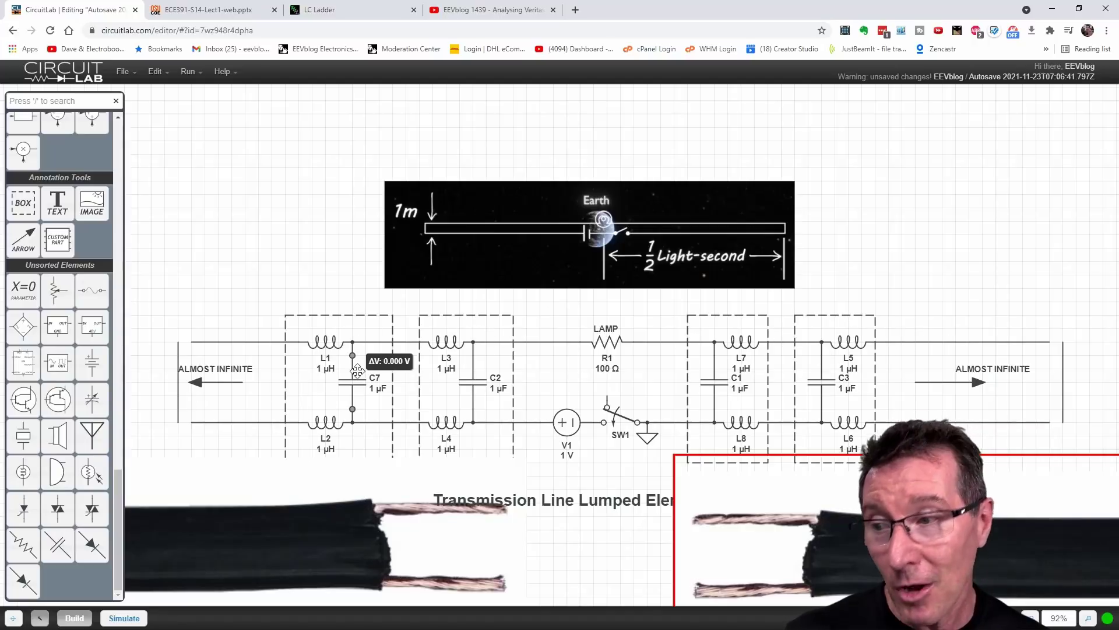
{"action": "left_click", "coordinate": [336, 12]}
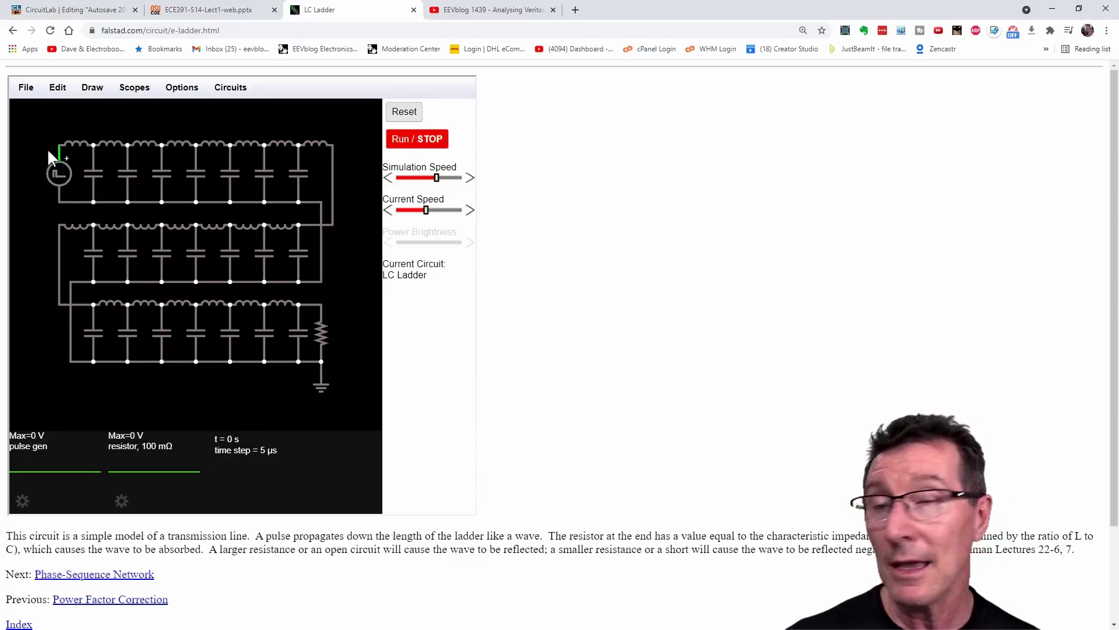
Step: Set the end resistor's Resistance (ohms) to 10 in the Edit Component dialog
{"action": "mouse_move", "coordinate": [325, 330]}
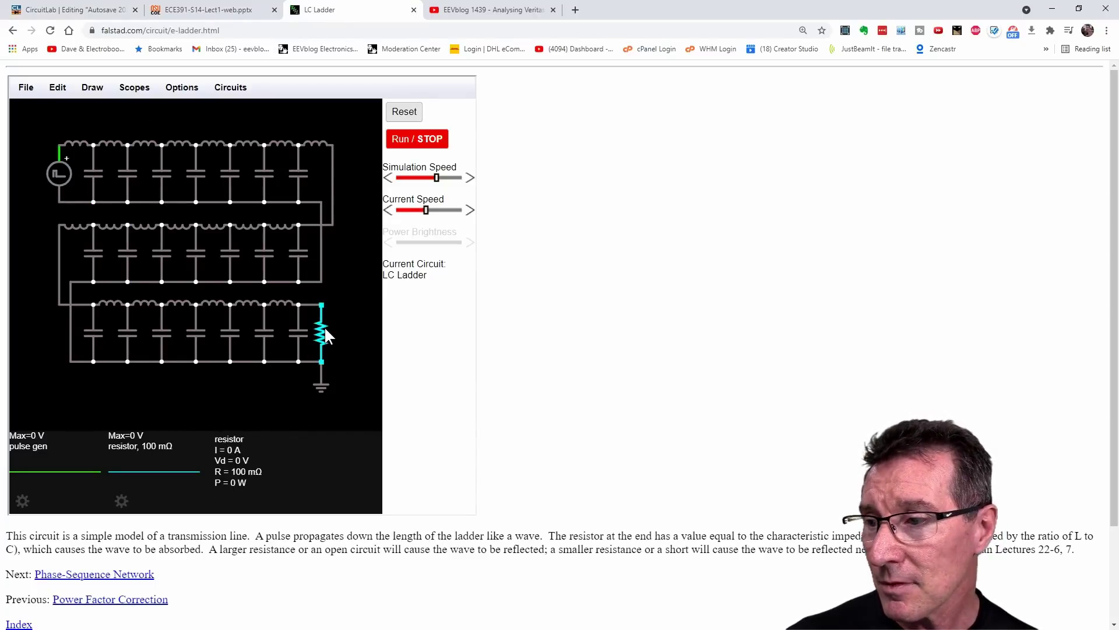
{"action": "mouse_move", "coordinate": [66, 172]}
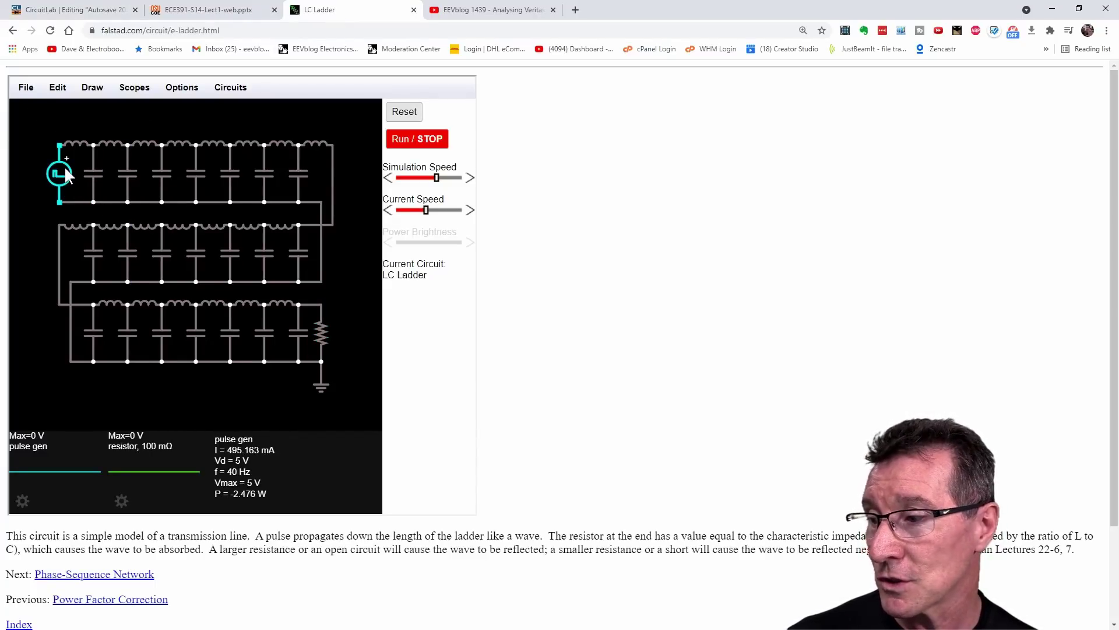
{"action": "mouse_move", "coordinate": [290, 347]}
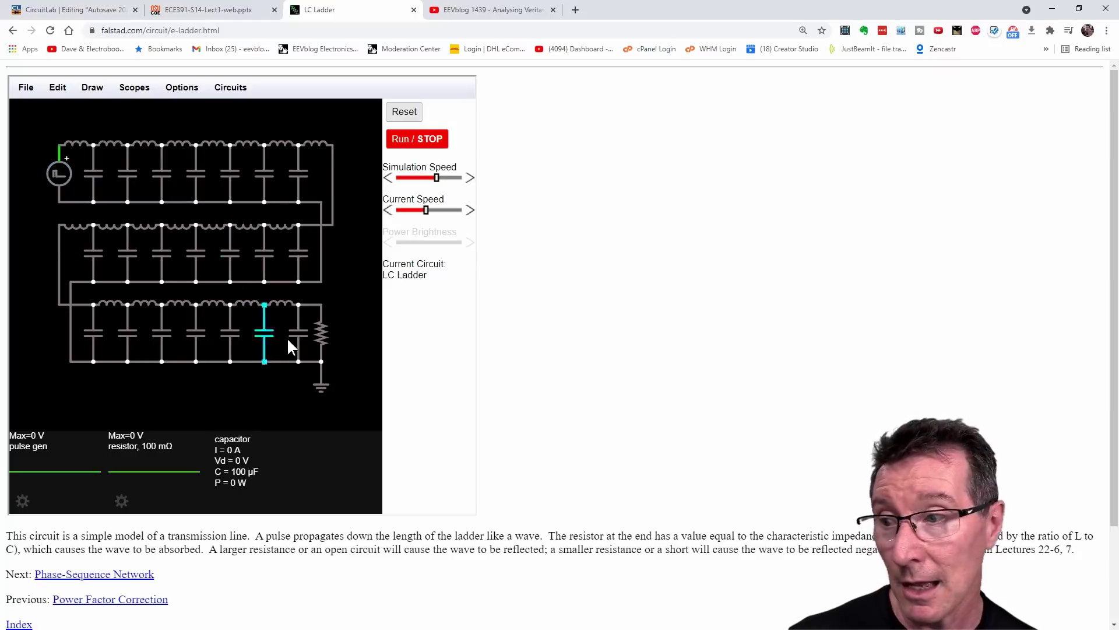
{"action": "double_click", "coordinate": [321, 332]}
{"action": "left_click", "coordinate": [203, 294]}
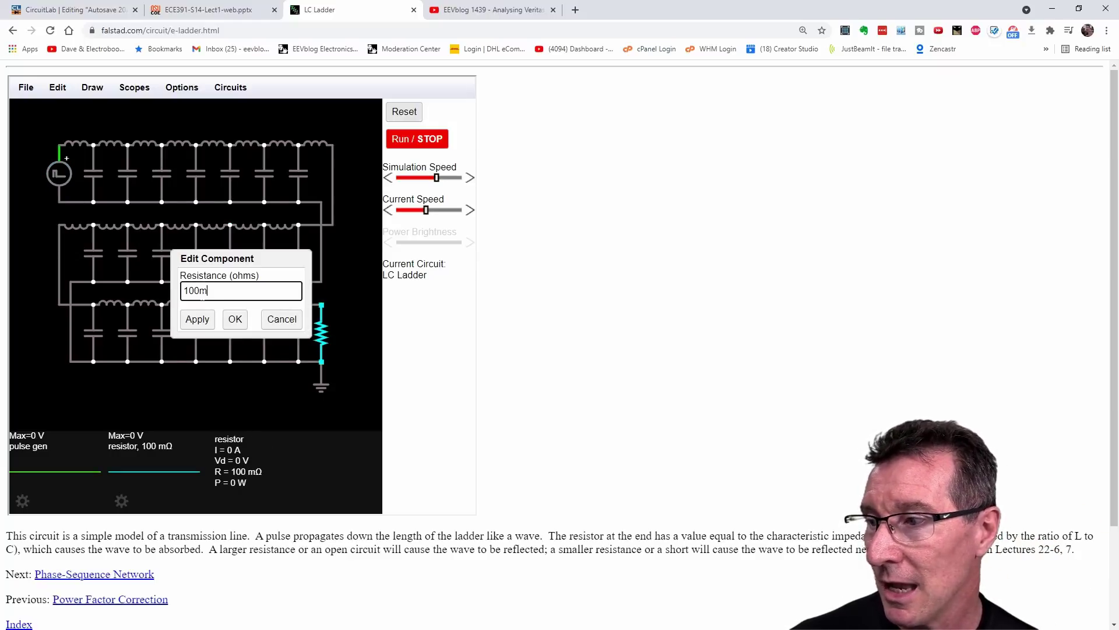
{"action": "type", "text": "75"}
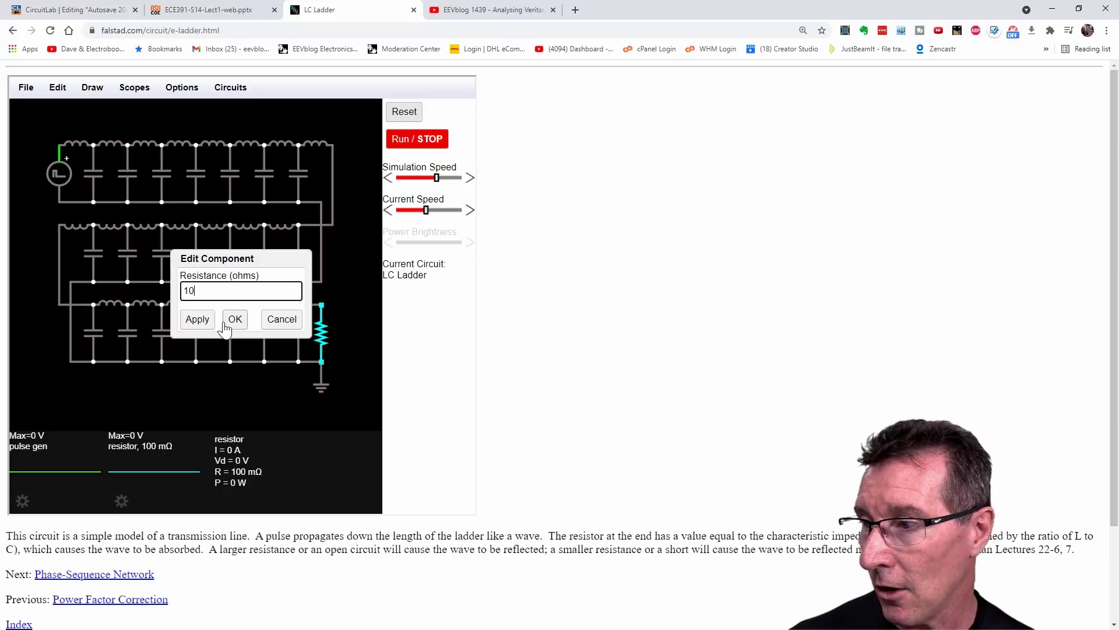
{"action": "left_click", "coordinate": [235, 319]}
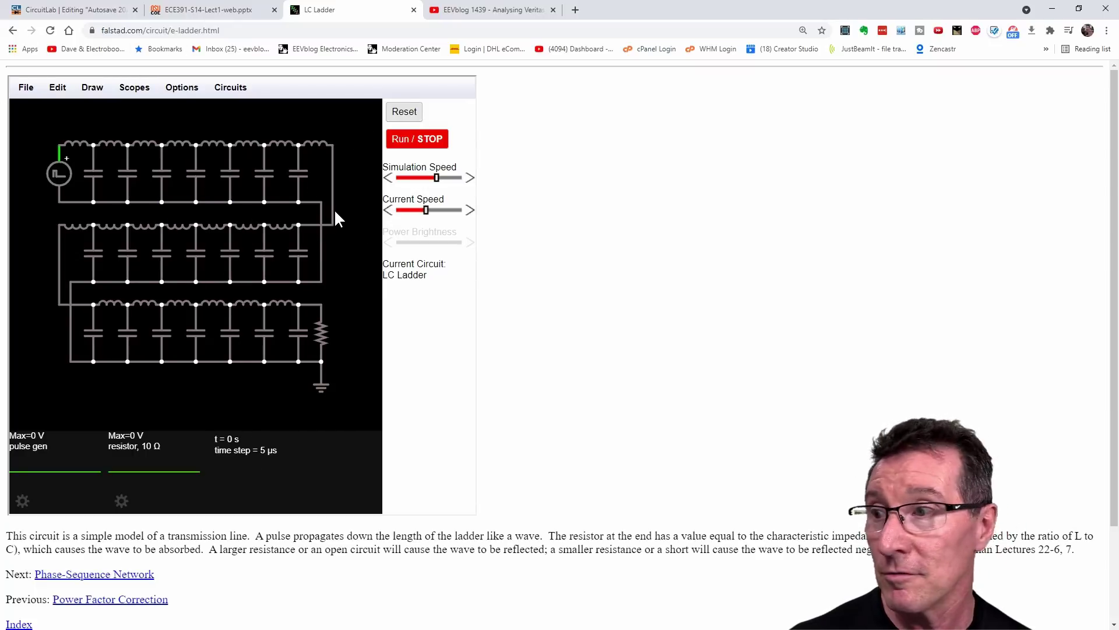
Step: Start the simulation so the pulse travels down the ladder into the 10 Ω load
{"action": "left_click", "coordinate": [402, 142]}
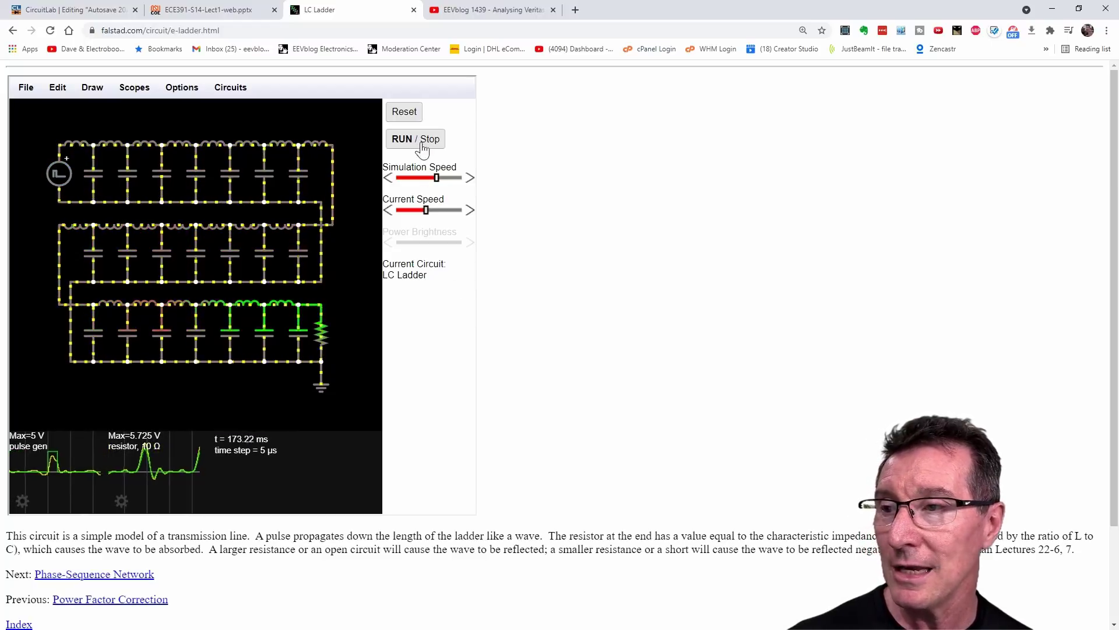
Step: Change the terminating resistor's resistance to 1000 Ω
{"action": "double_click", "coordinate": [323, 334]}
{"action": "left_click", "coordinate": [239, 295]}
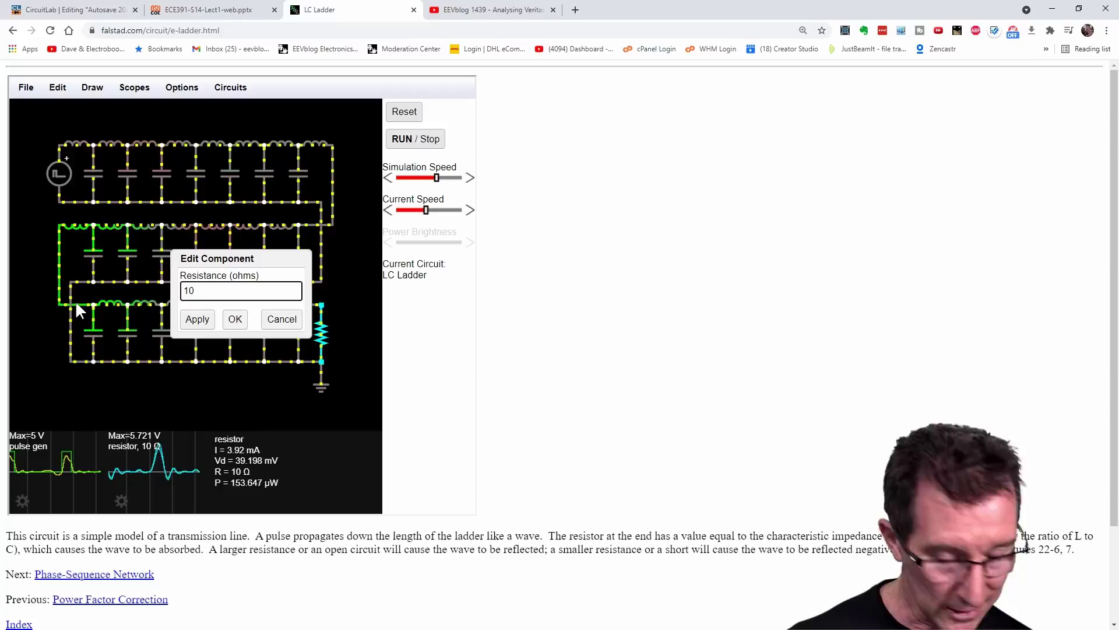
{"action": "type", "text": "00"}
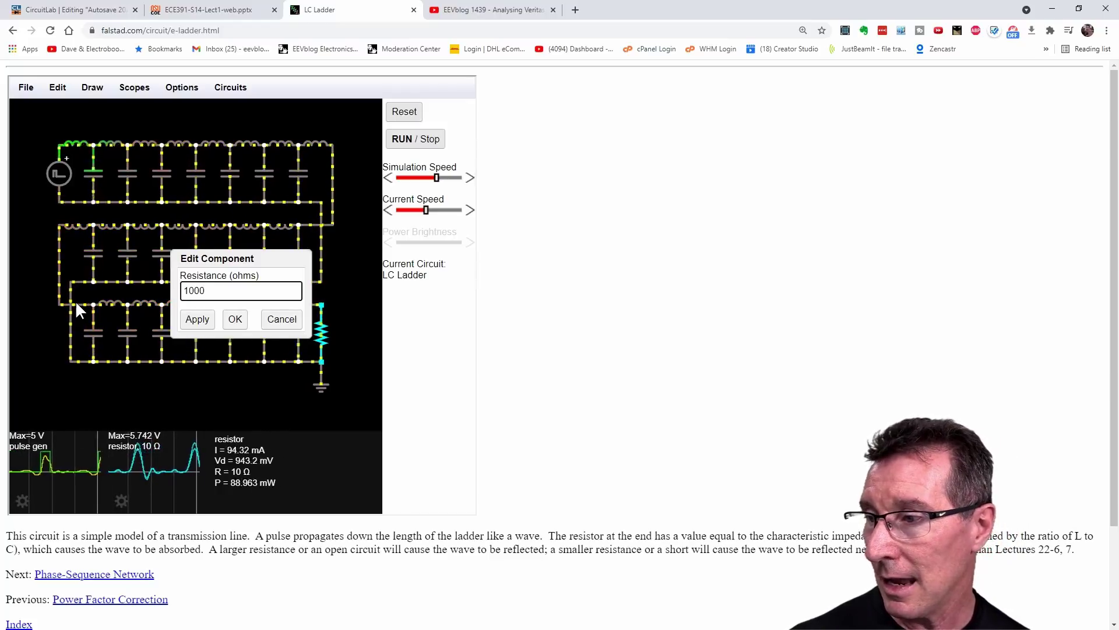
{"action": "left_click", "coordinate": [236, 320]}
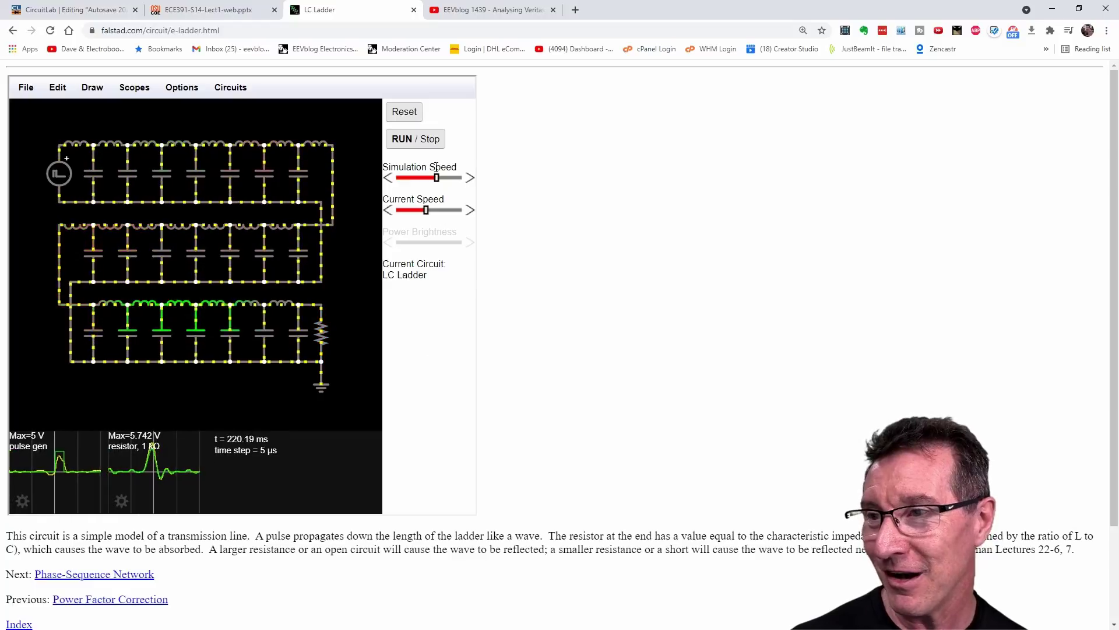
Step: Rerun the simulation from t = 0 to watch reflections from the 1 kΩ load
{"action": "left_click", "coordinate": [418, 139]}
{"action": "left_click", "coordinate": [402, 112]}
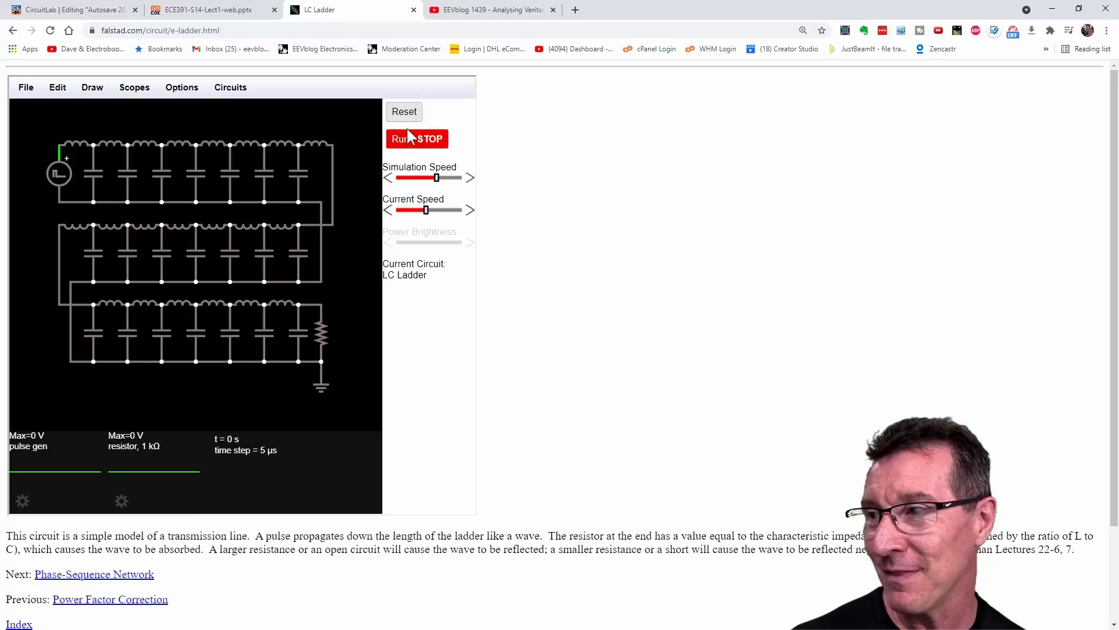
{"action": "left_click", "coordinate": [412, 139]}
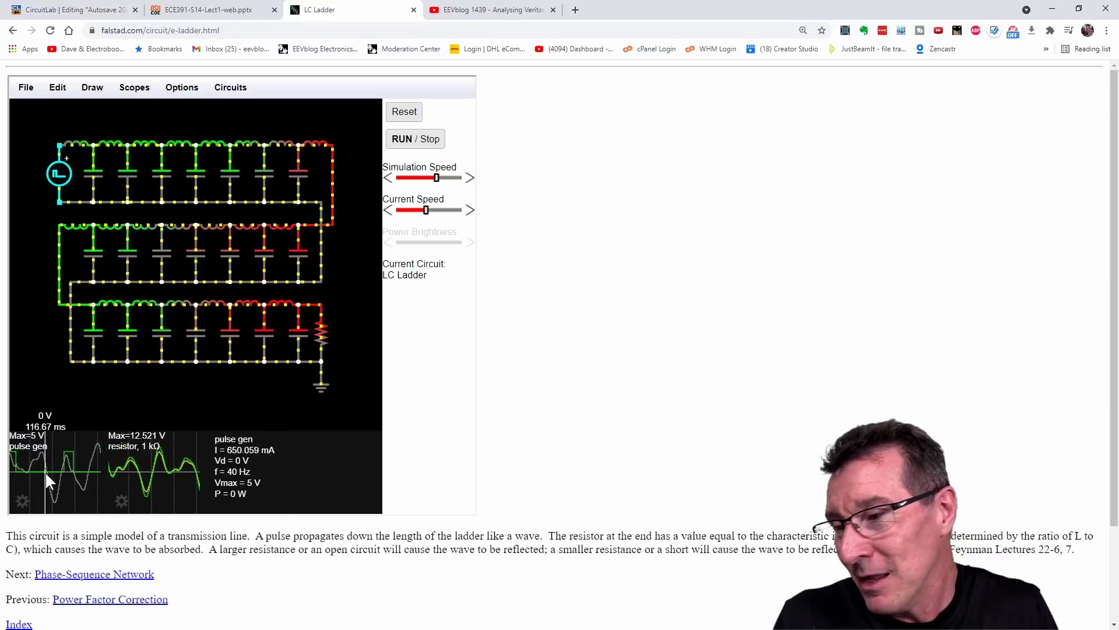
Step: Change the terminating resistor's resistance back to 0.1 Ω
{"action": "double_click", "coordinate": [321, 335]}
{"action": "type", "text": "0.1"}
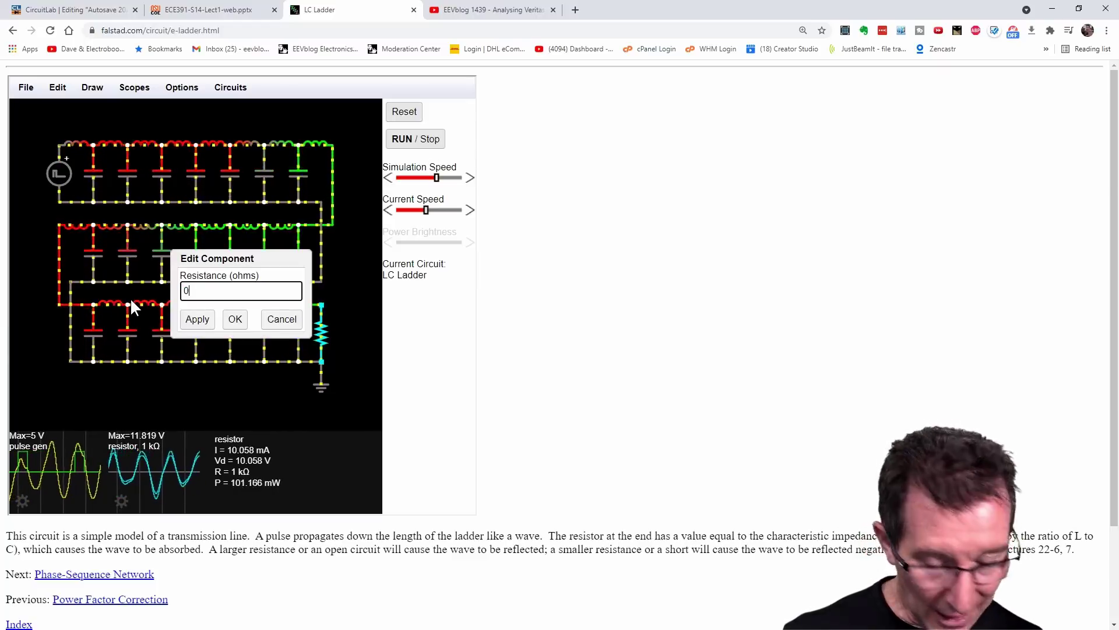
{"action": "left_click", "coordinate": [235, 321]}
Step: Rerun the simulation from t = 0 with the 100 mΩ termination
{"action": "left_click", "coordinate": [408, 131]}
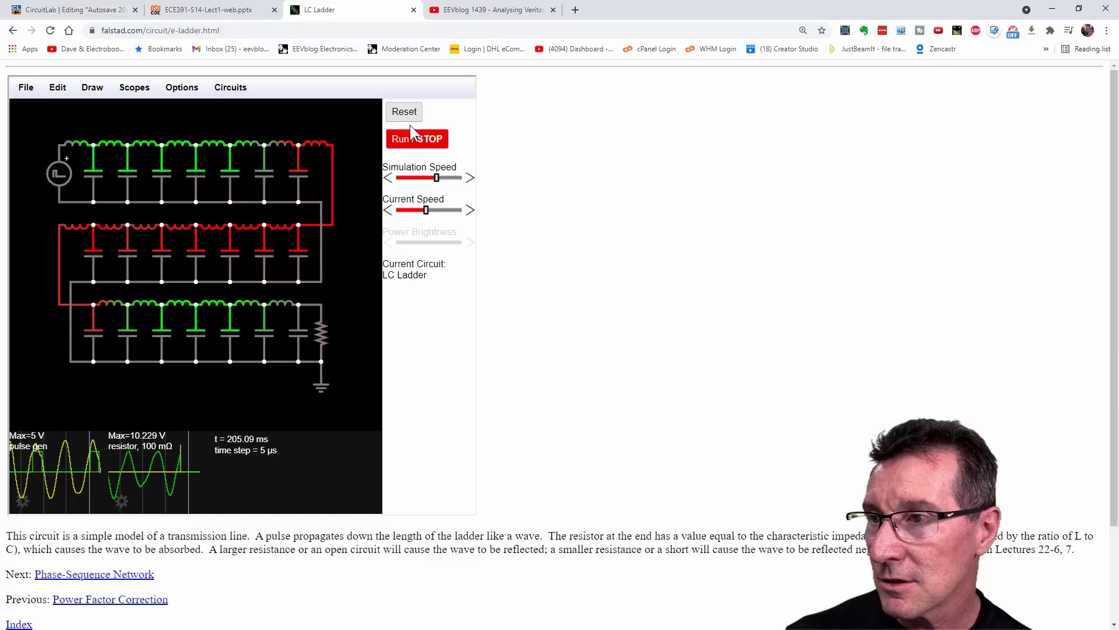
{"action": "left_click", "coordinate": [406, 117]}
{"action": "left_click", "coordinate": [408, 140]}
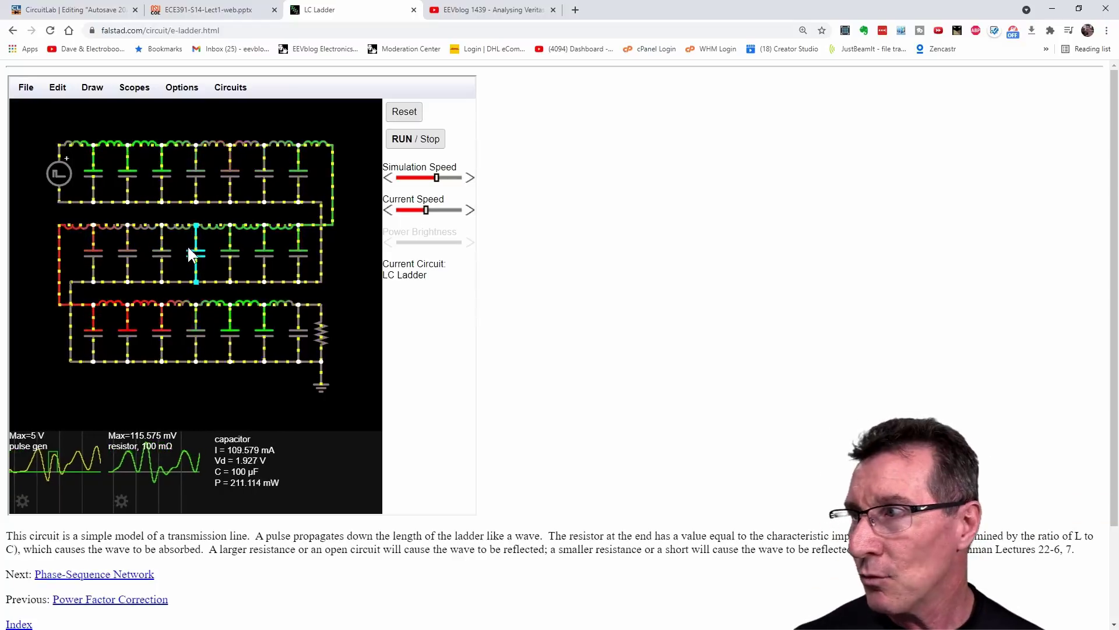
Step: Switch back to the CircuitLab transmission-line schematic with its cable photos
{"action": "left_click", "coordinate": [73, 12]}
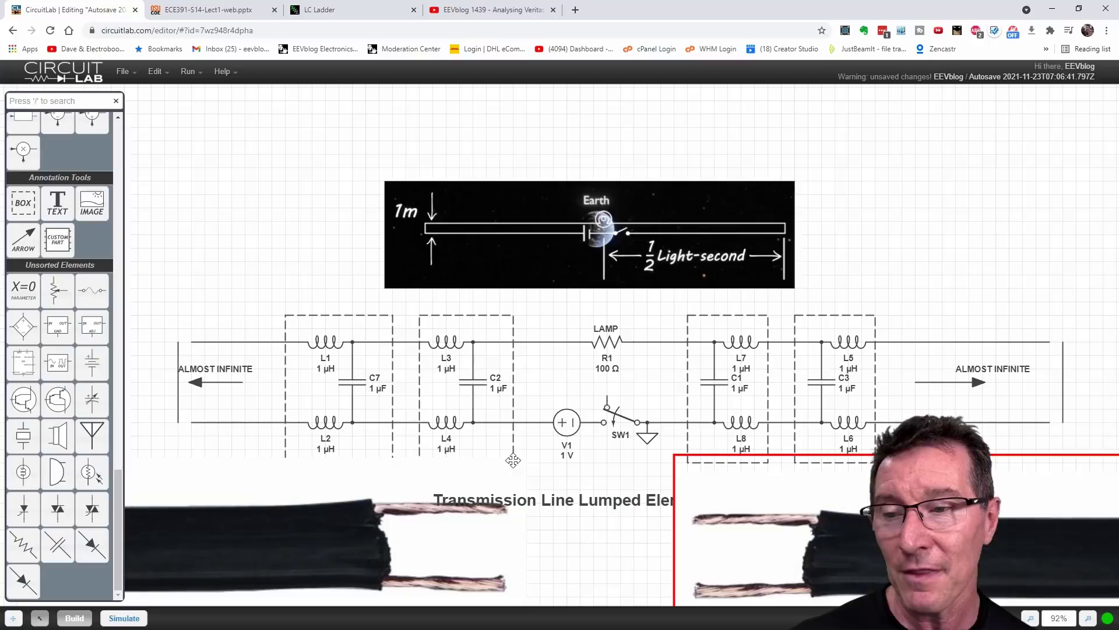